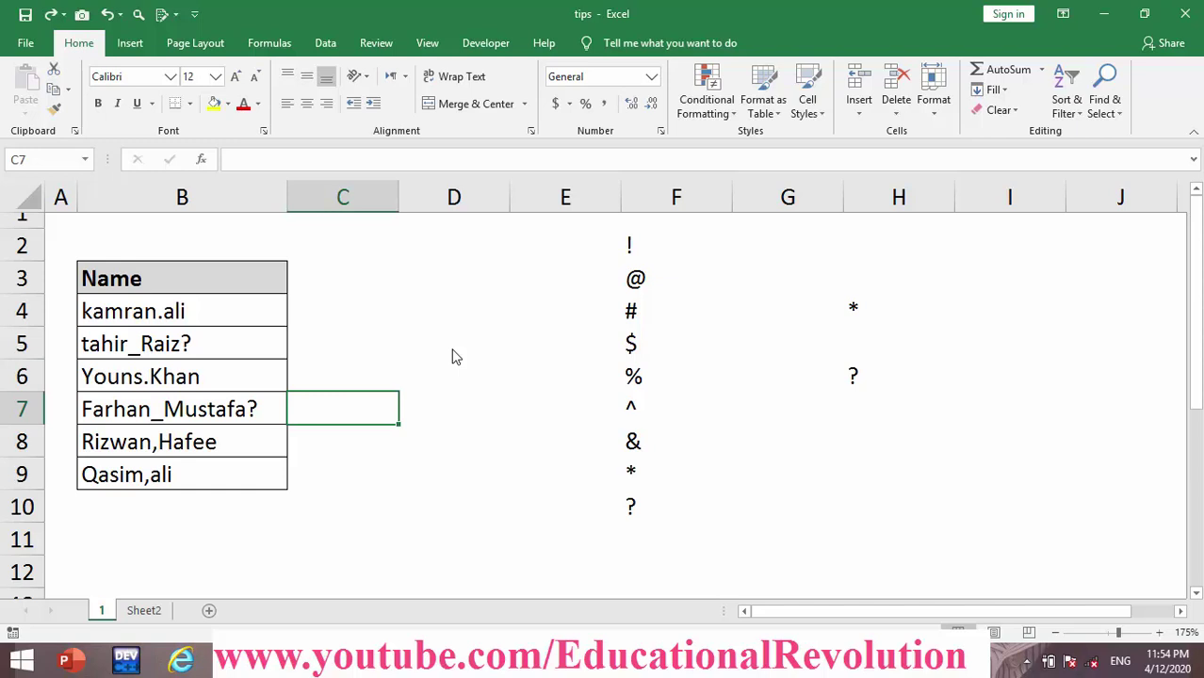
# - Find all cells containing $, which matches only cell F5
pyautogui.hotkey('ctrl', 'f')
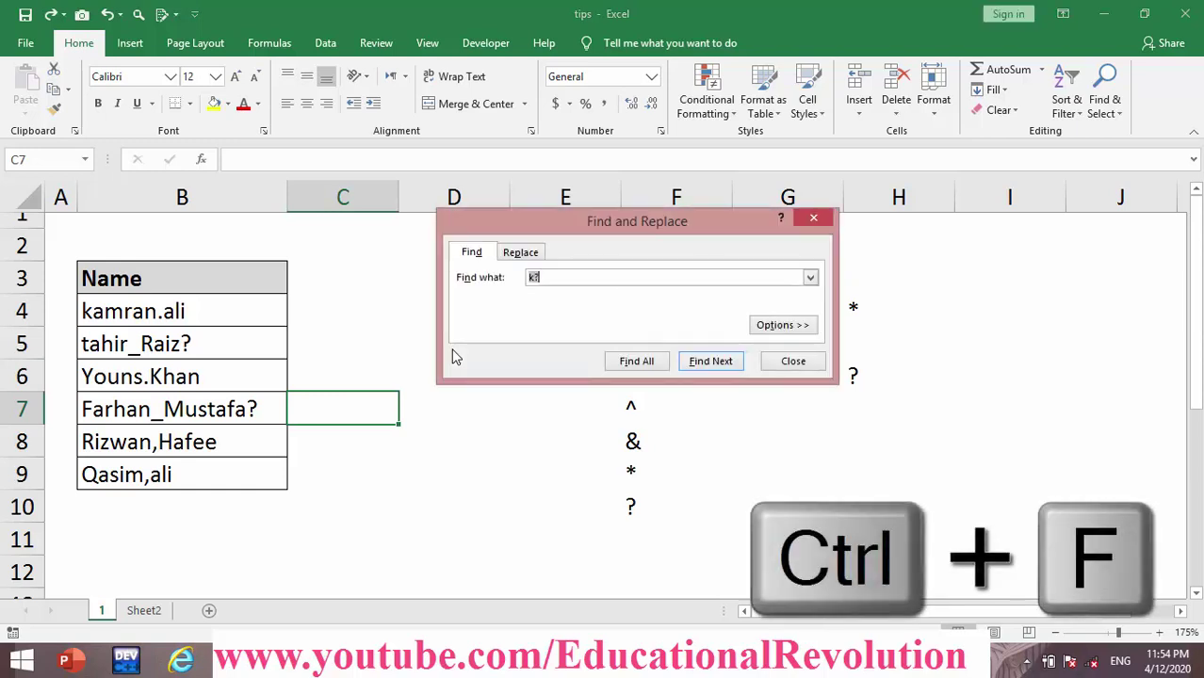
pyautogui.write('$')
pyautogui.click(637, 362)
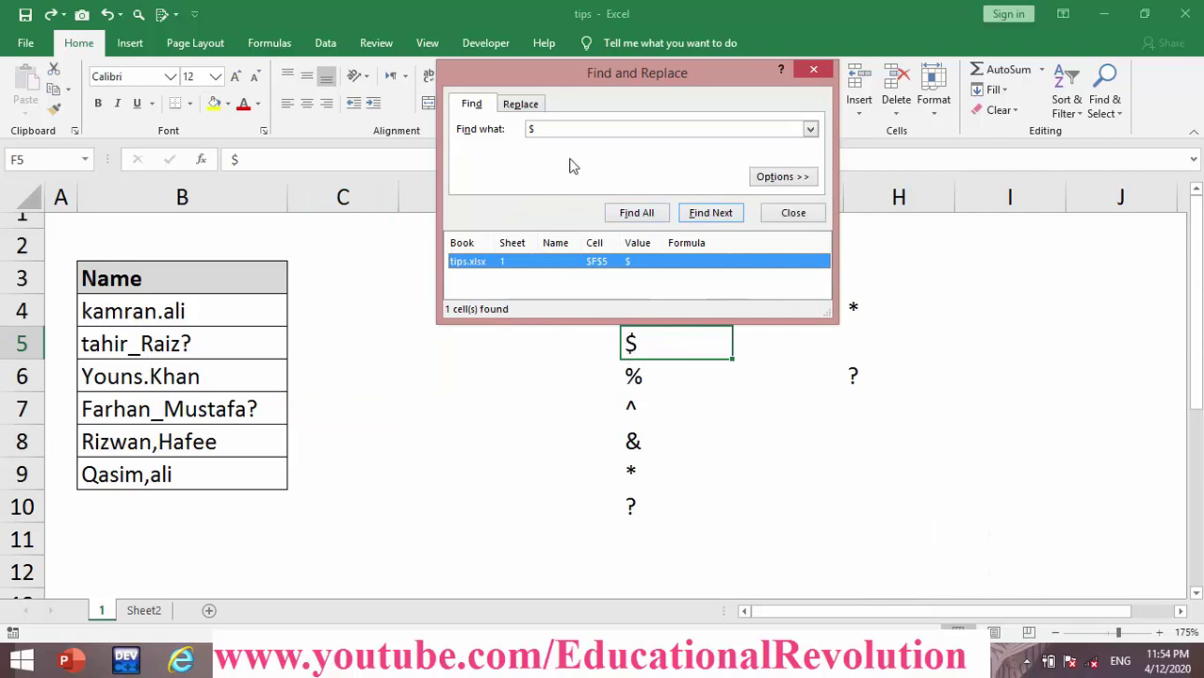
# - Search for ? alone and list all 18 filled cells as matches
pyautogui.click(556, 130)
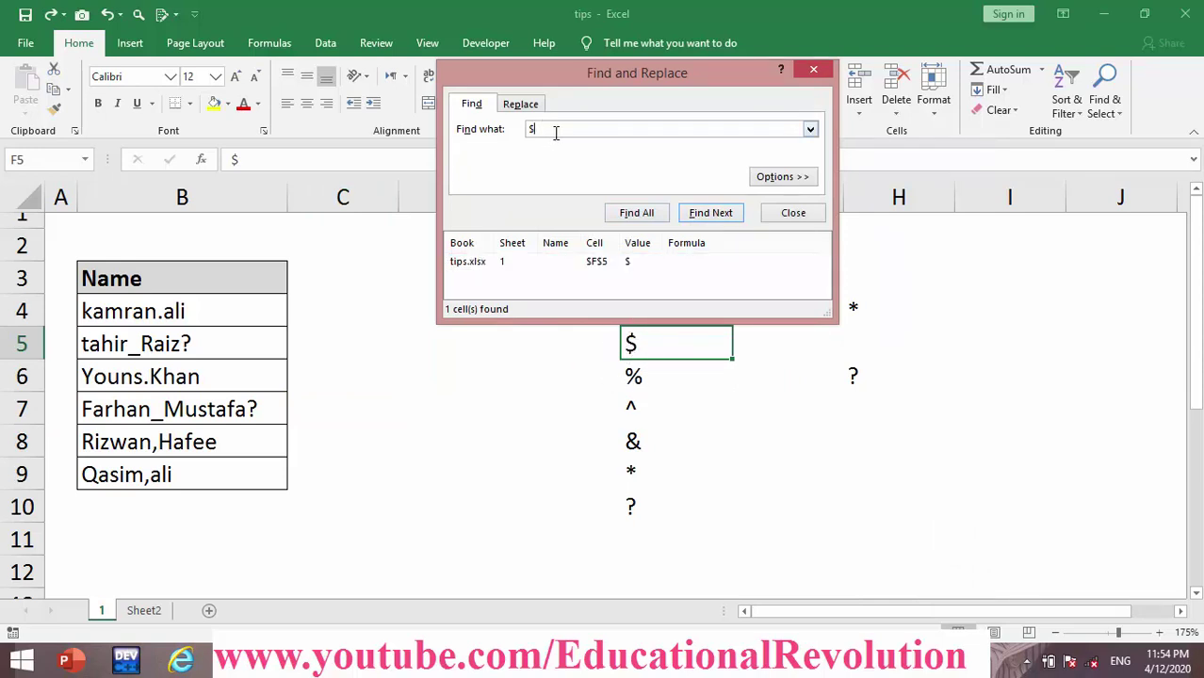
pyautogui.press('BackSpace')
pyautogui.write('?')
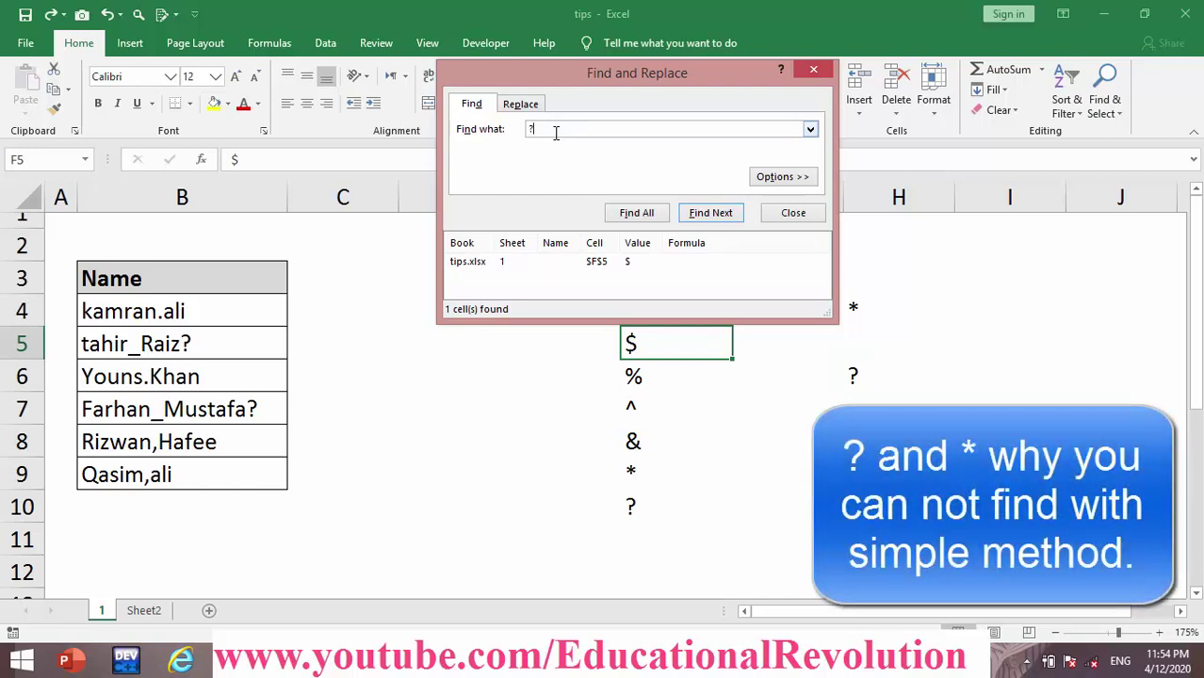
pyautogui.click(639, 213)
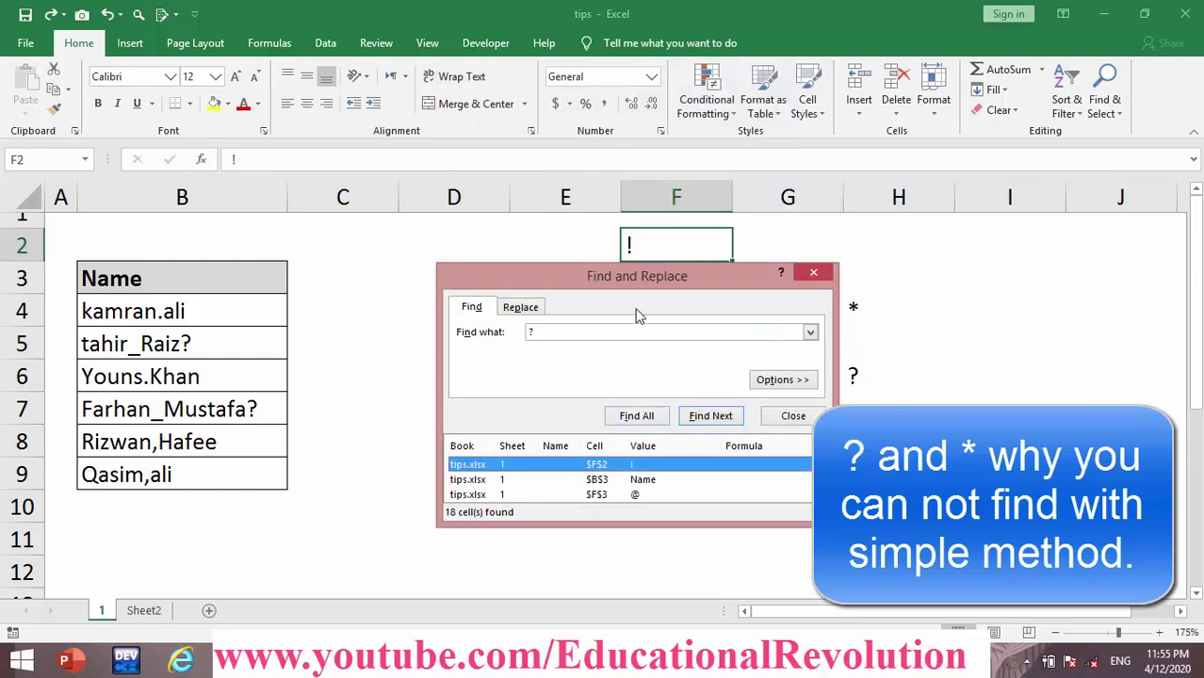
# - Enlarge the dialog to show all 18 ? matches, then find # to get only F4
pyautogui.moveTo(638, 287); pyautogui.dragTo(434, 134)
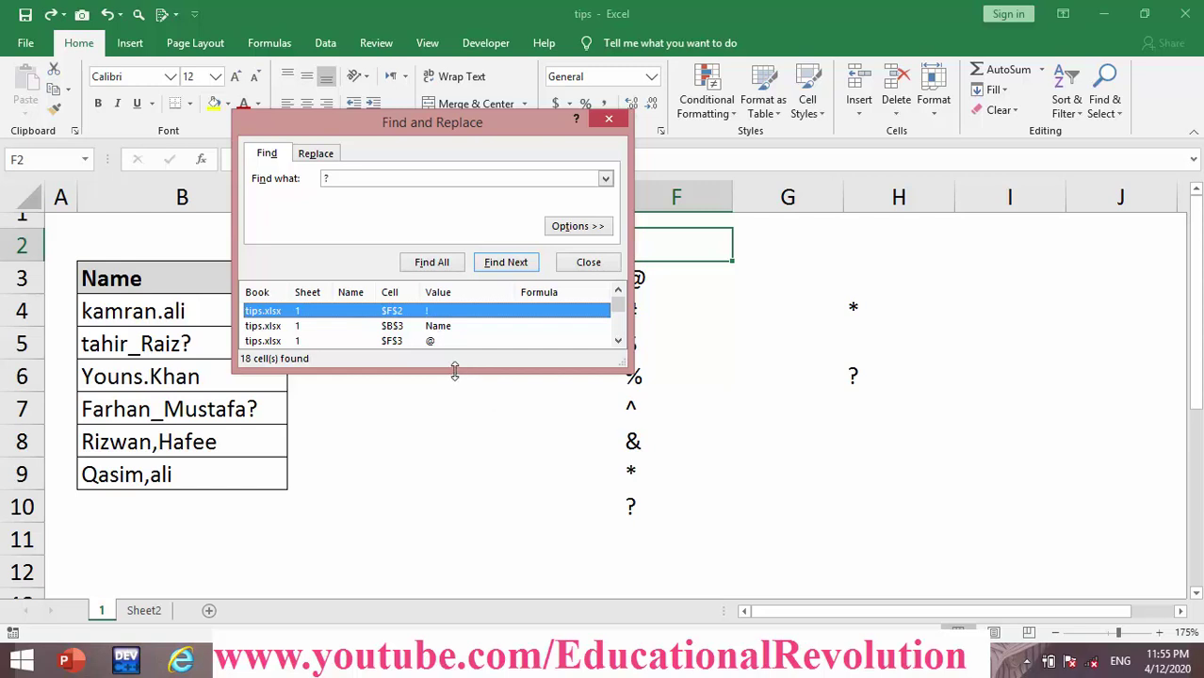
pyautogui.moveTo(455, 372); pyautogui.dragTo(425, 578)
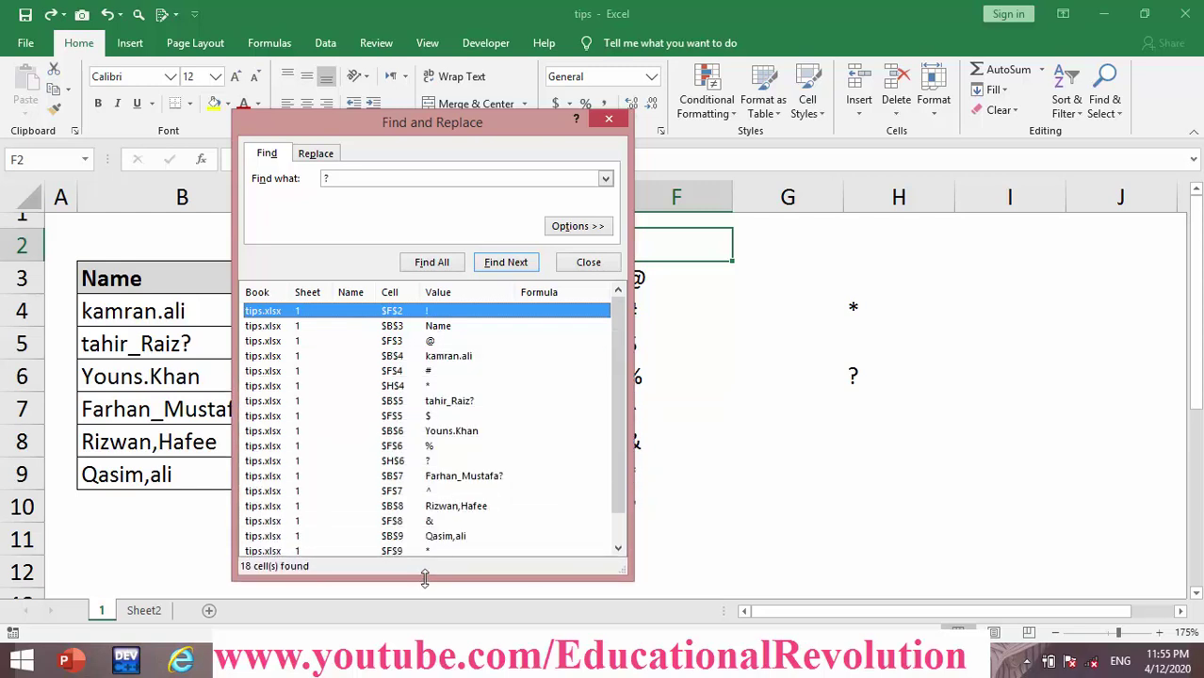
pyautogui.click(364, 177)
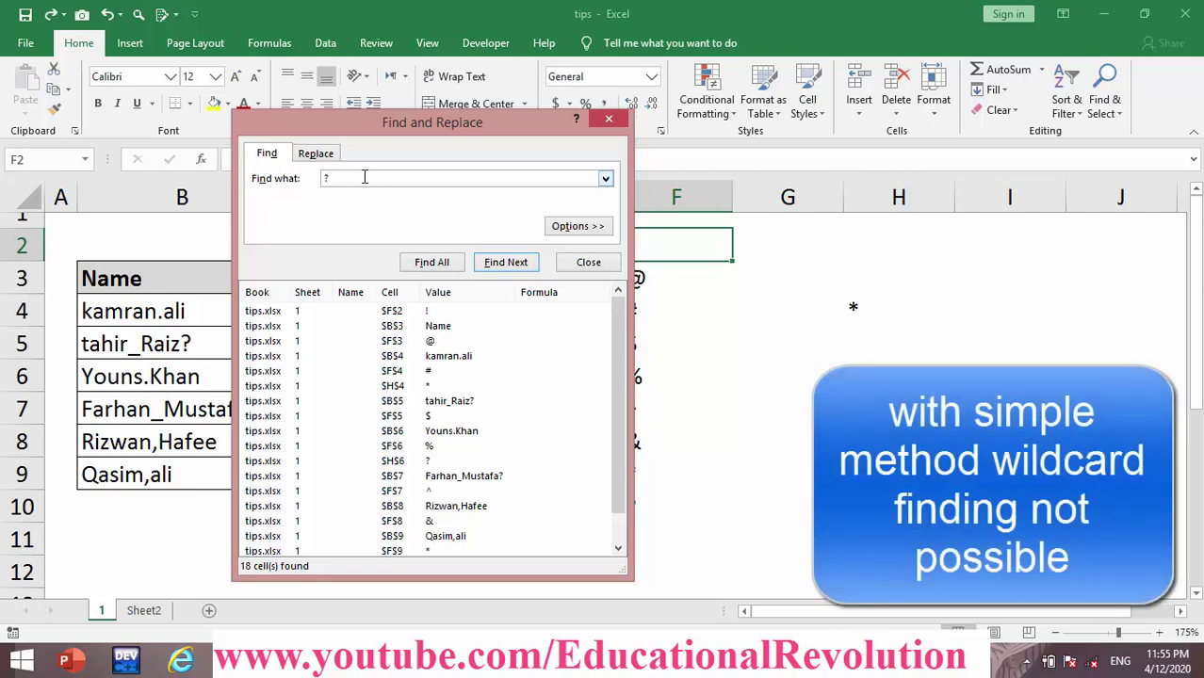
pyautogui.press('BackSpace')
pyautogui.write('#')
pyautogui.click(432, 264)
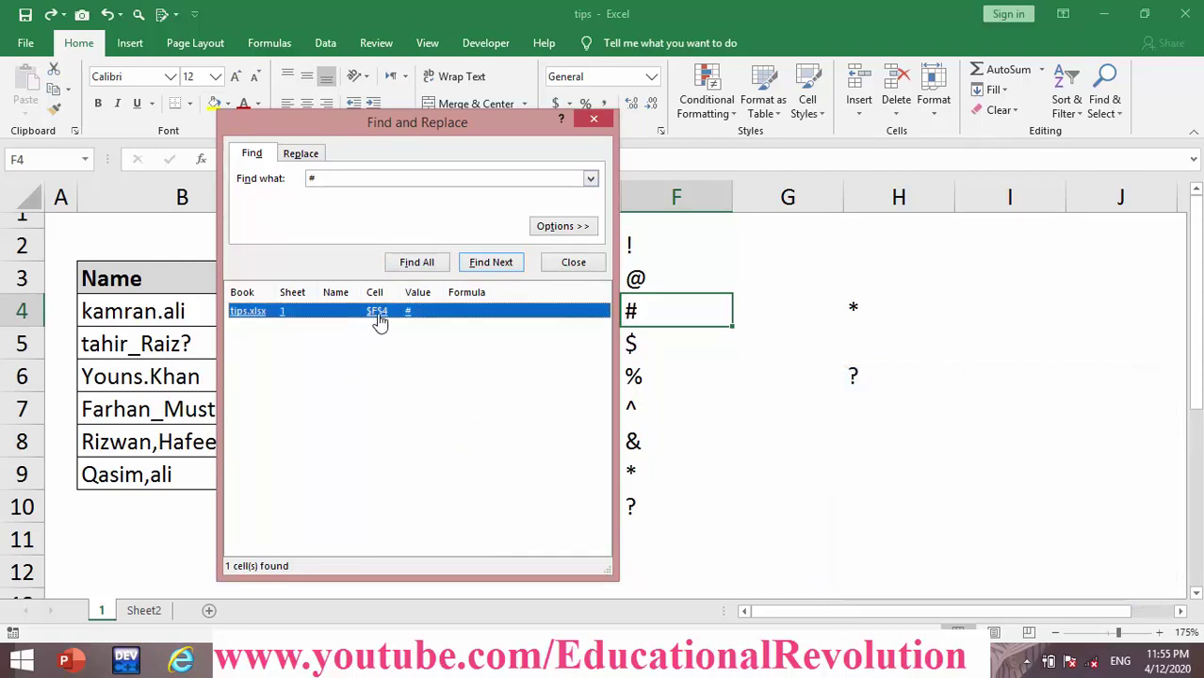
# - Change the search term from # to * and list all 18 filled cells
pyautogui.click(353, 178)
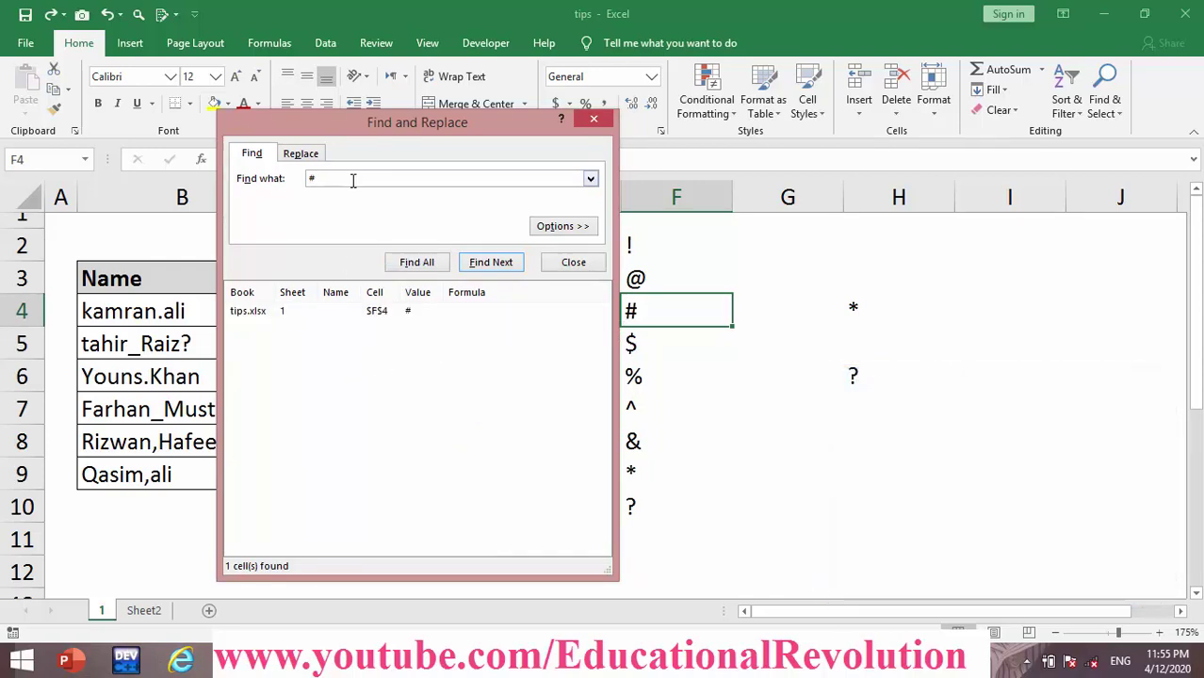
pyautogui.press('BackSpace')
pyautogui.click(420, 264)
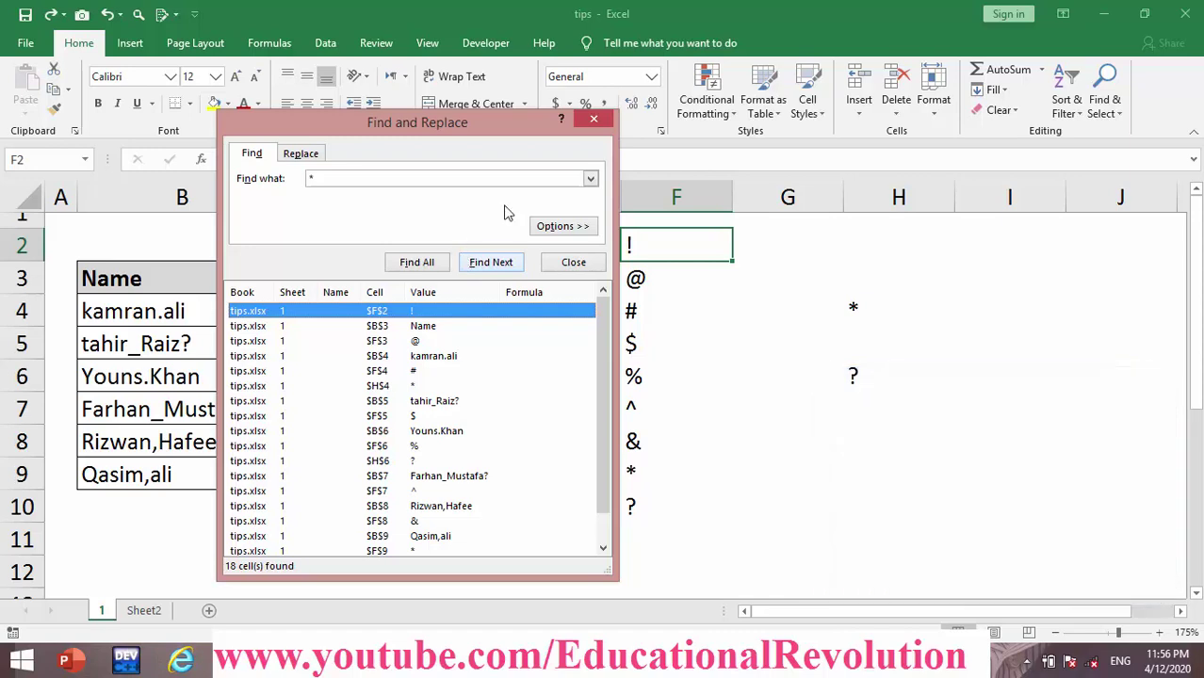
# - Close the Find dialog and select cells G4, H6 and H4
pyautogui.click(593, 119)
pyautogui.click(837, 299)
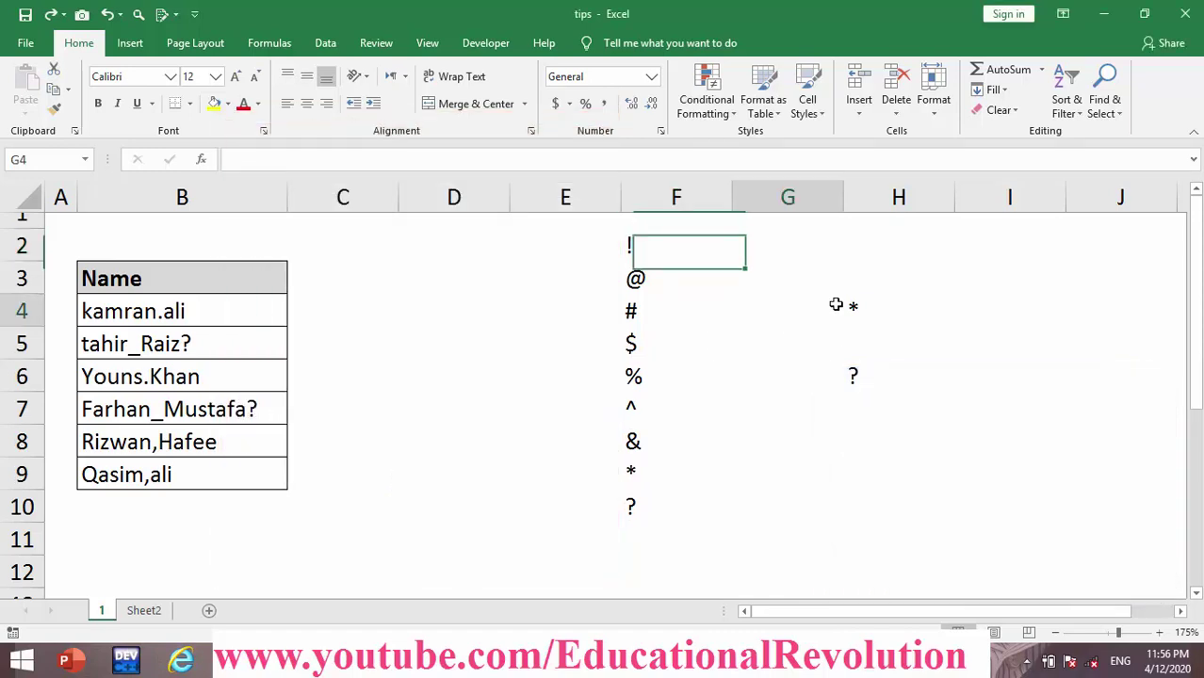
pyautogui.click(868, 377)
pyautogui.click(856, 304)
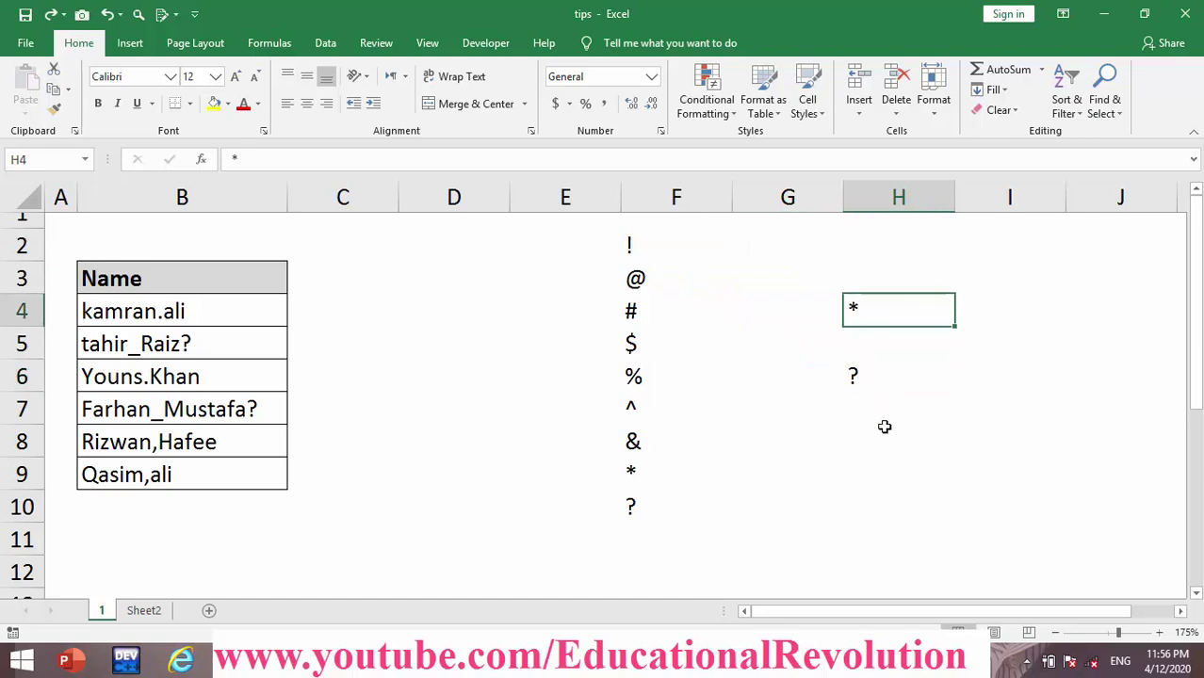
# - Find literal question marks with ~?, matching B5, H6, B7 and F10, and go to B5
pyautogui.hotkey('ctrl', 'f')
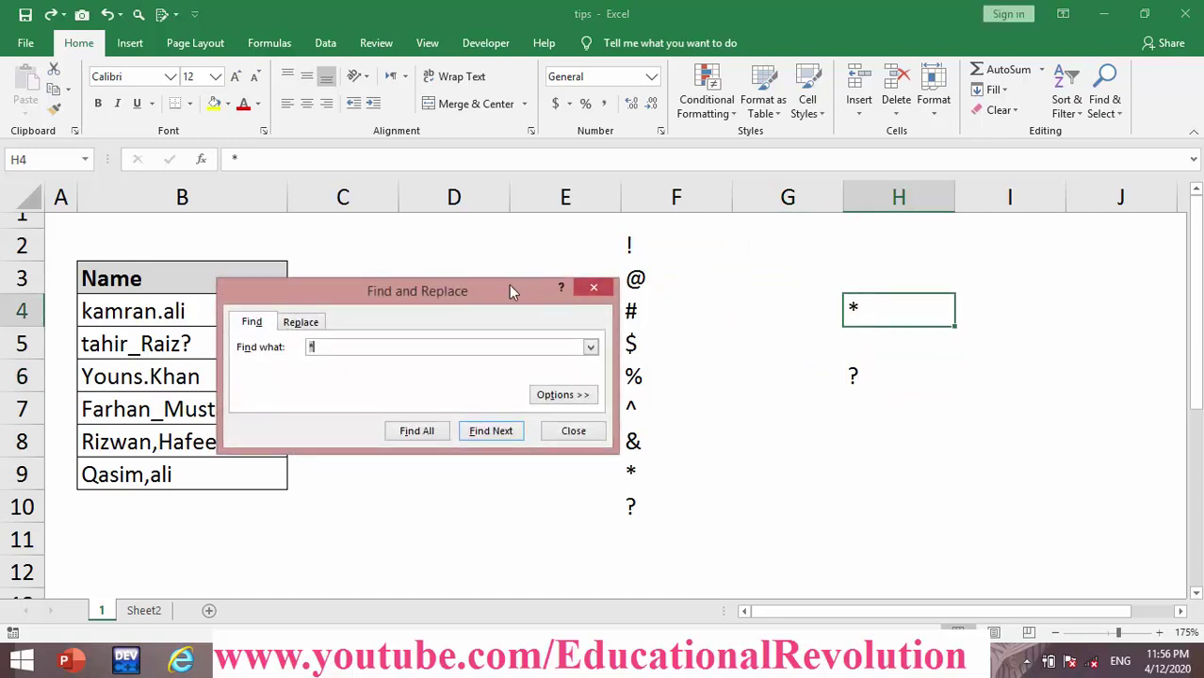
pyautogui.moveTo(509, 285); pyautogui.dragTo(507, 47)
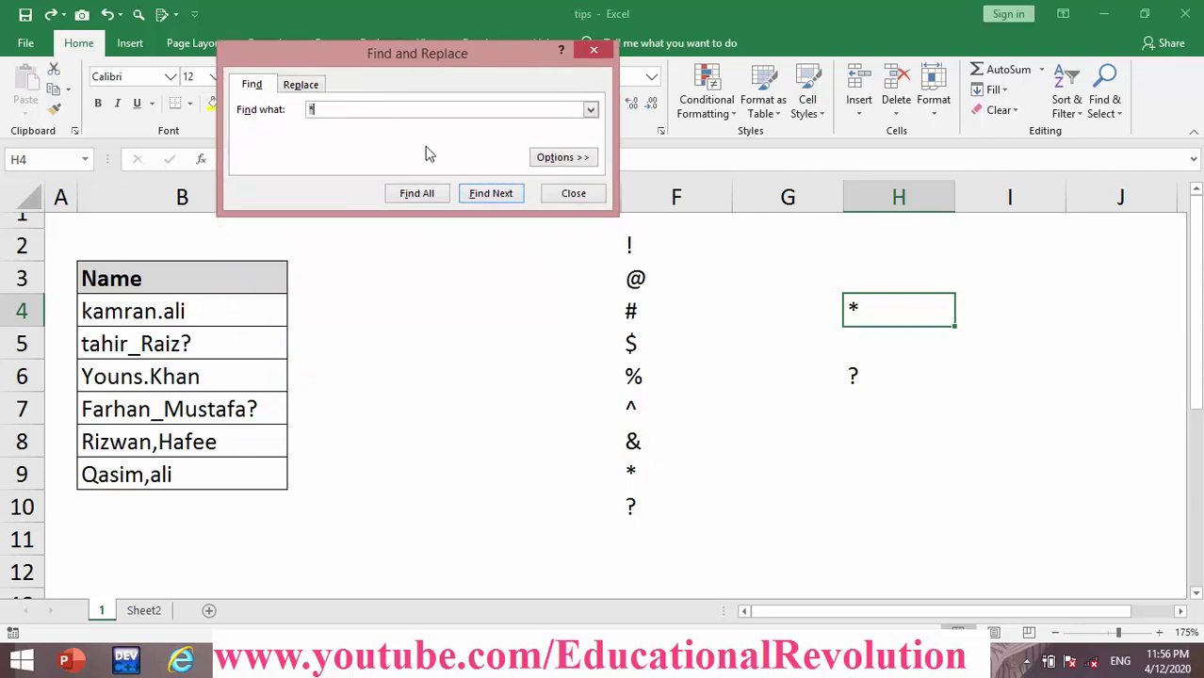
pyautogui.write('~?')
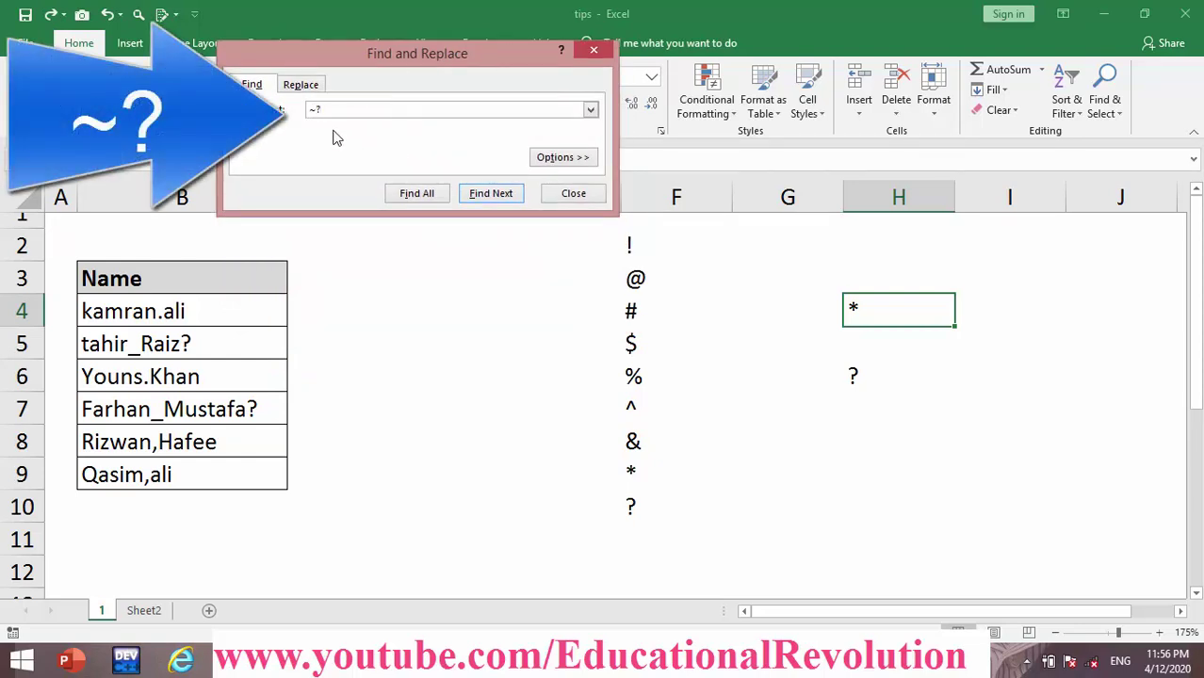
pyautogui.click(429, 193)
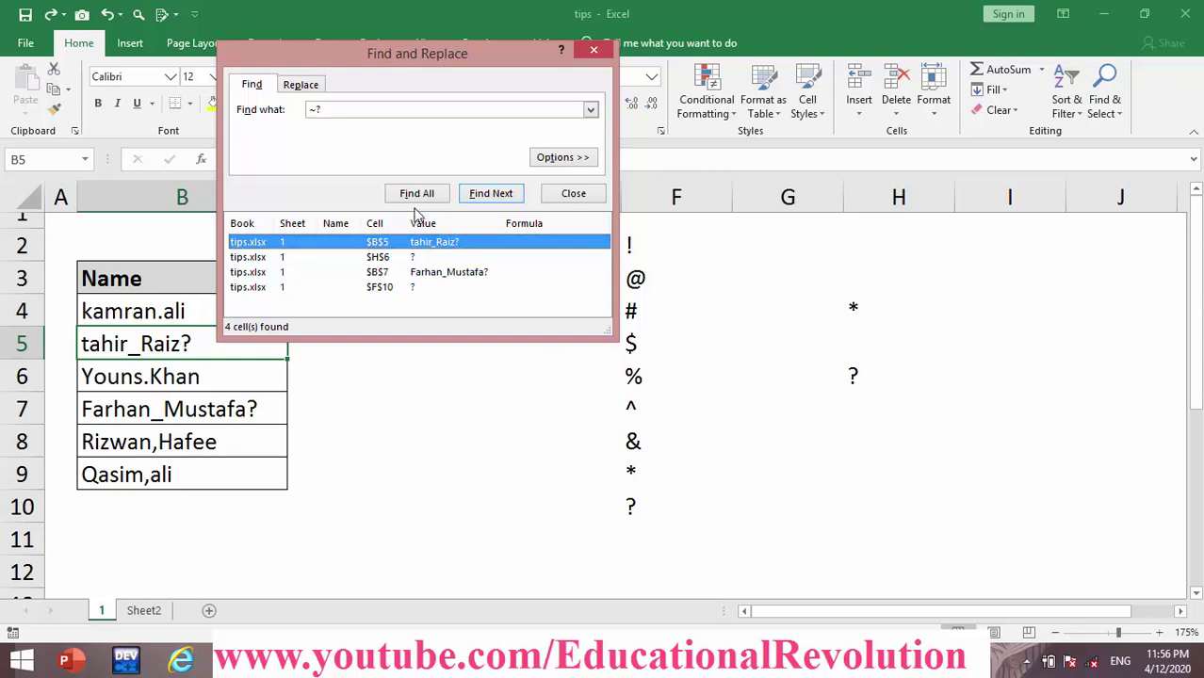
pyautogui.click(390, 245)
# - Search for ~* to find the literal asterisks in H4 and F9
pyautogui.click(347, 111)
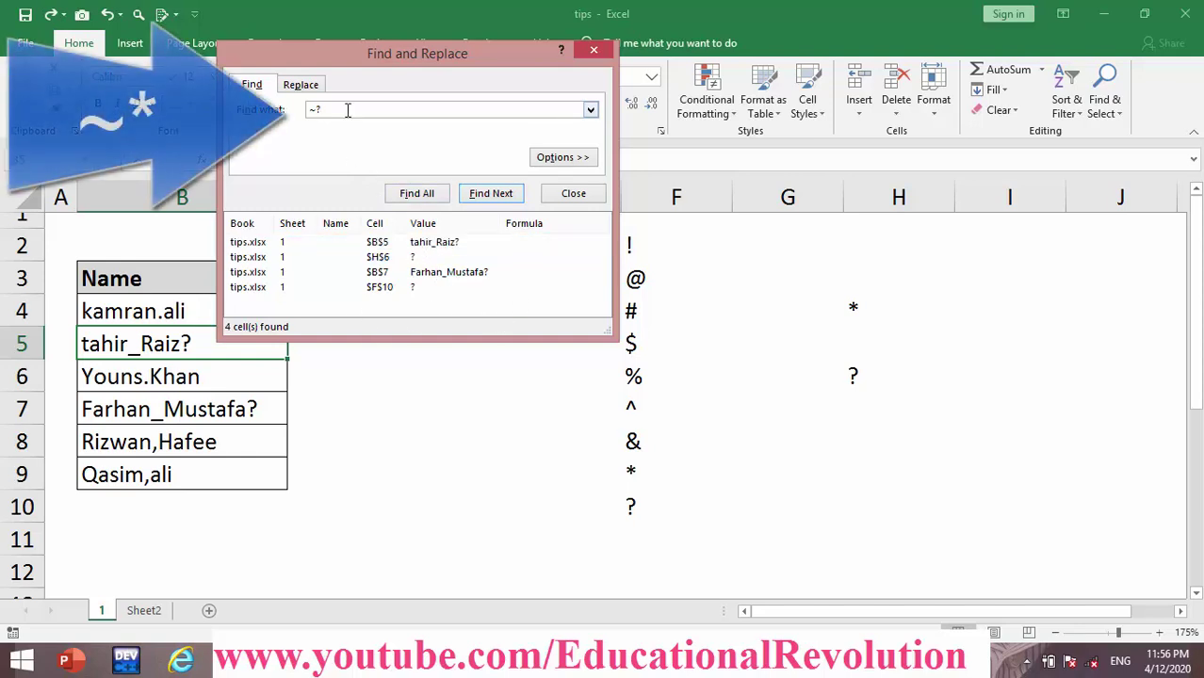
pyautogui.press('BackSpace')
pyautogui.write('*')
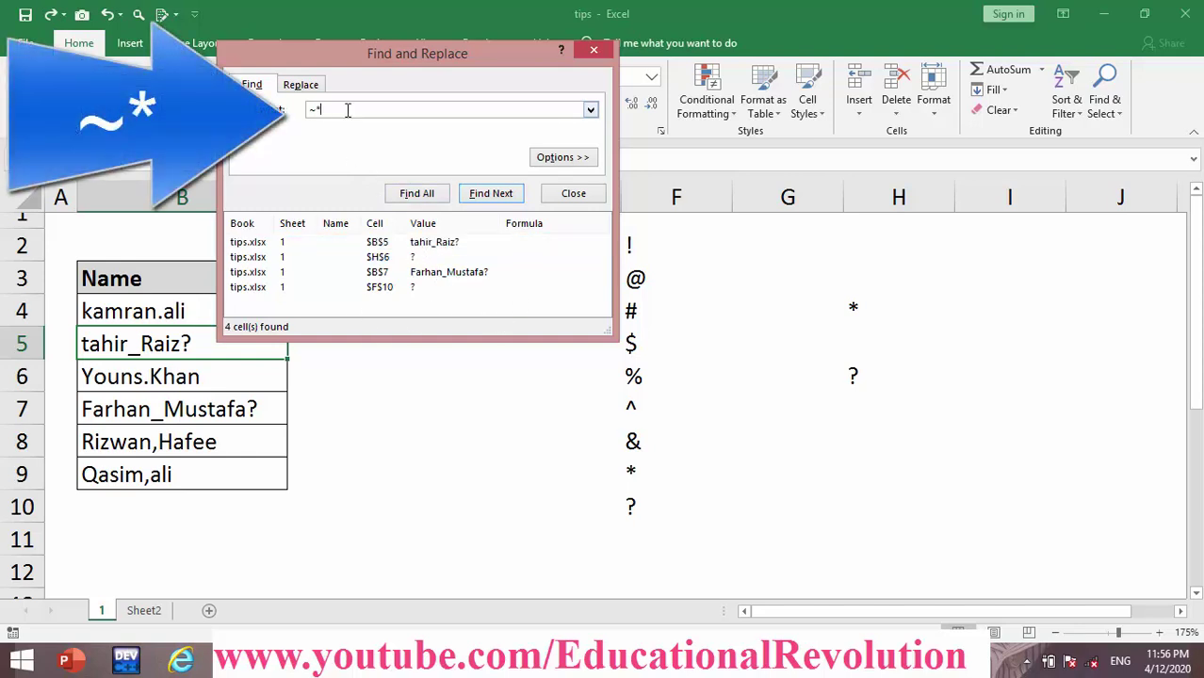
pyautogui.click(422, 198)
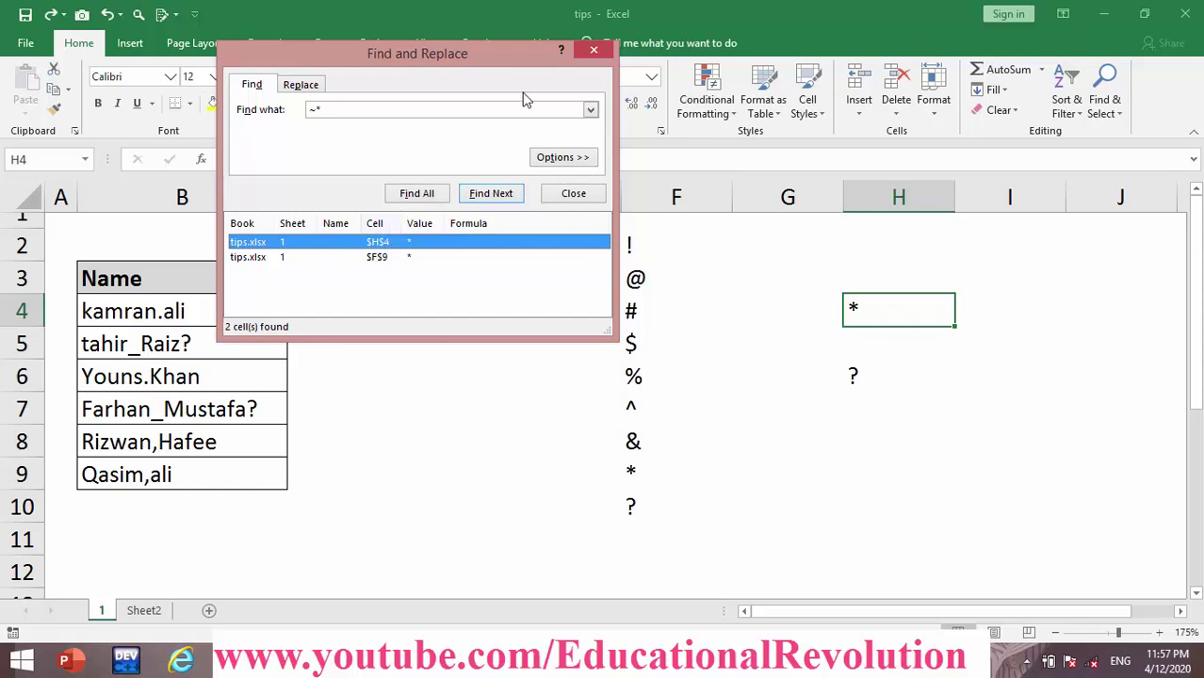
# - Close the dialog and switch to Sheet2, holding Atkaaa and atj
pyautogui.click(593, 49)
pyautogui.click(644, 309)
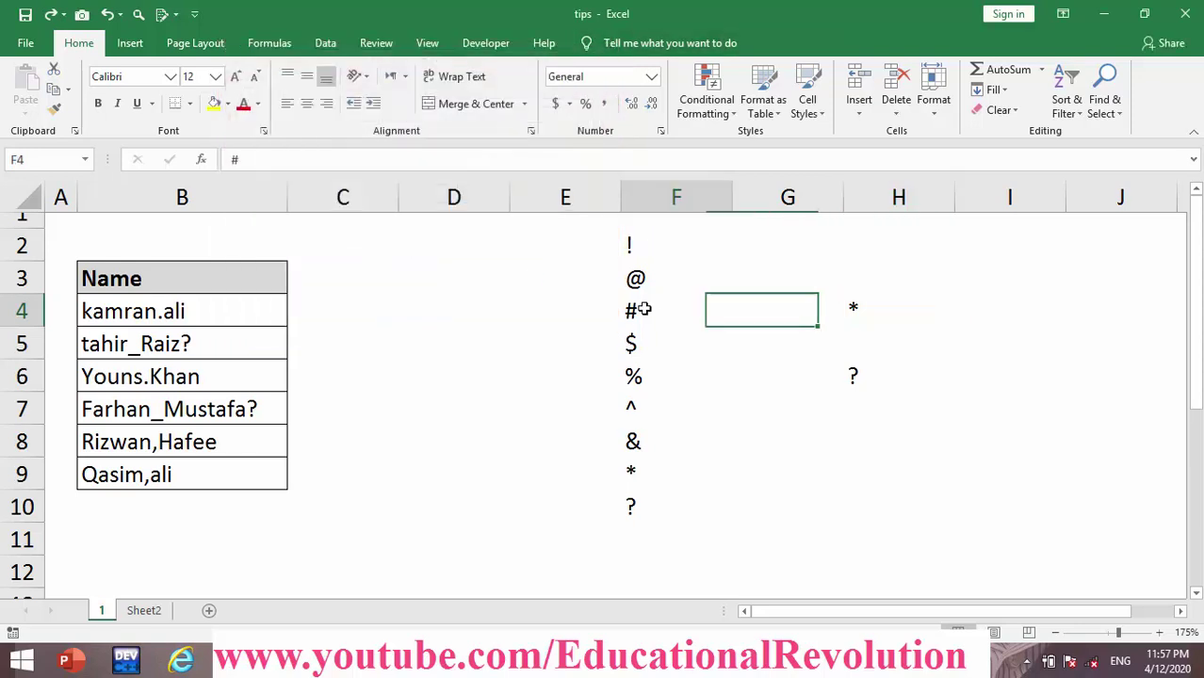
pyautogui.click(796, 312)
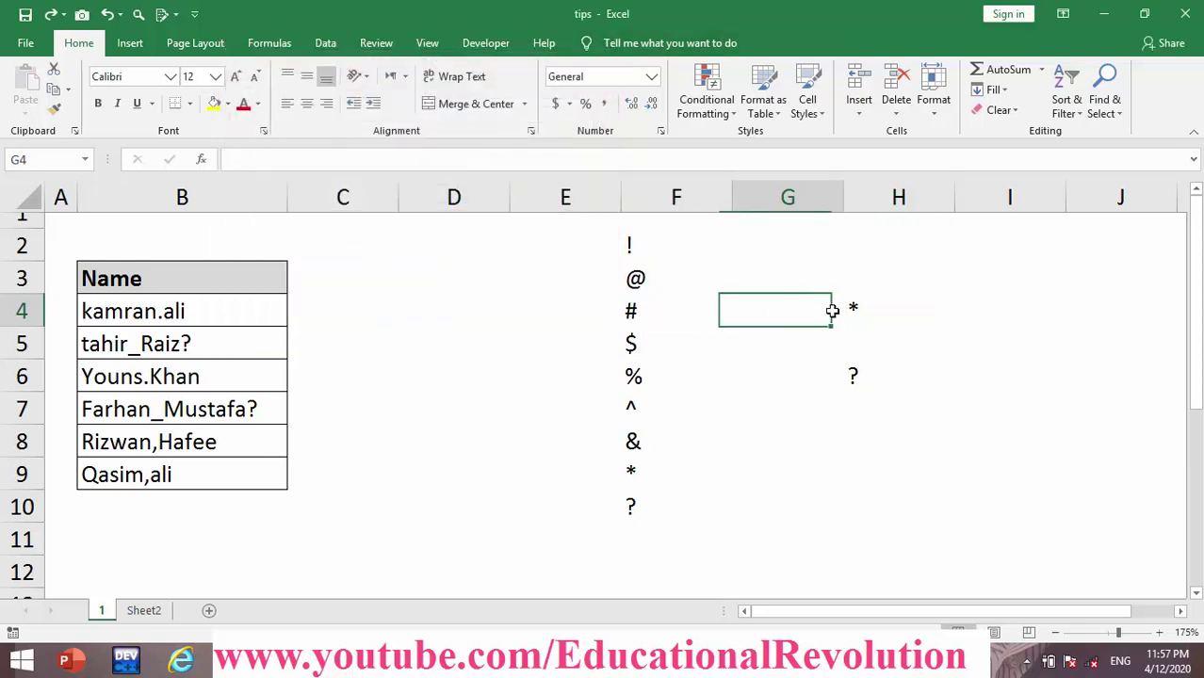
pyautogui.click(862, 376)
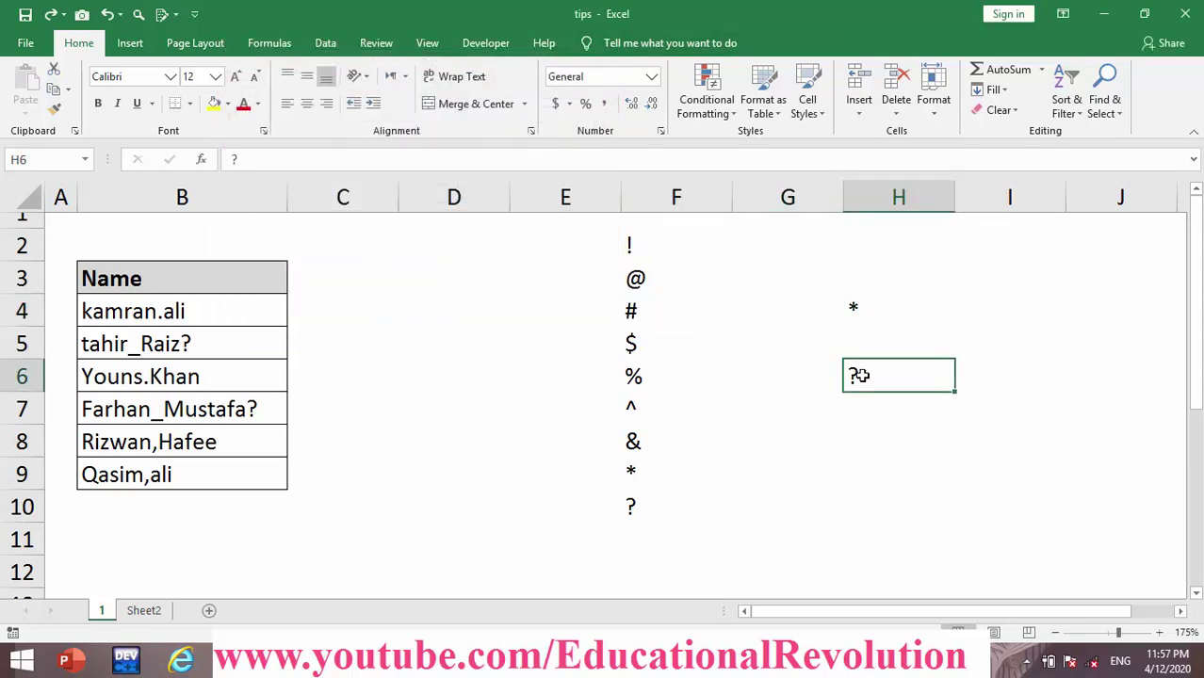
pyautogui.click(144, 611)
pyautogui.click(571, 361)
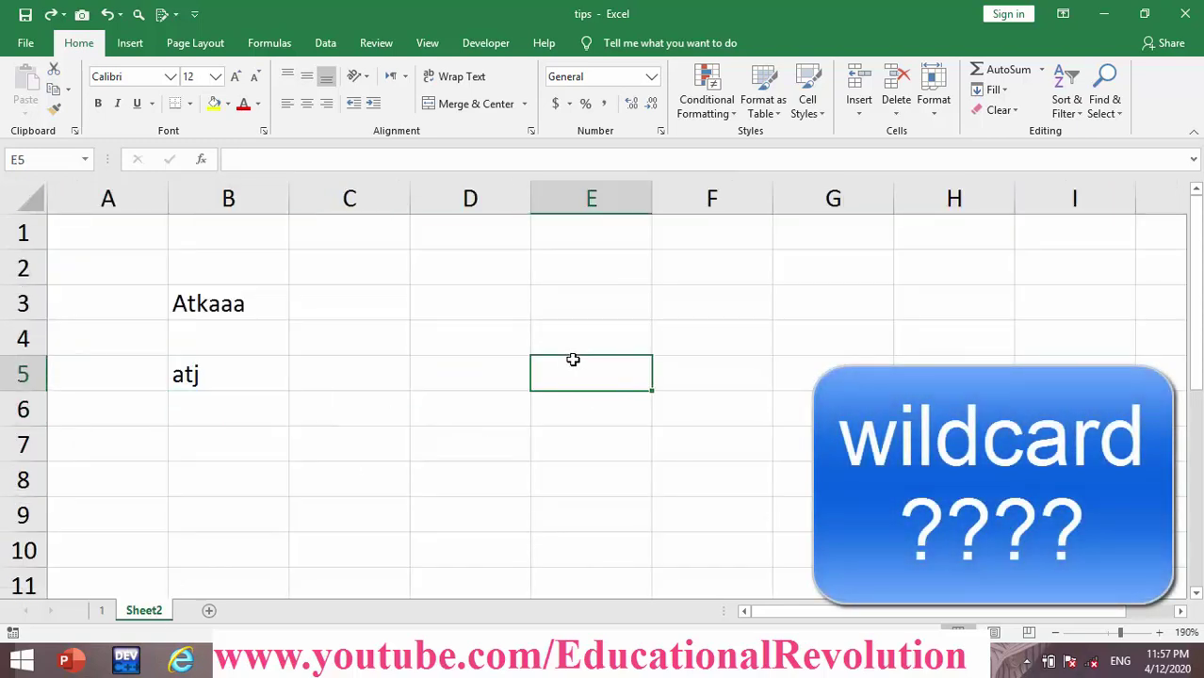
# - On Sheet2, select D5 and open the Replace tab with ~* still in Find what
pyautogui.click(202, 297)
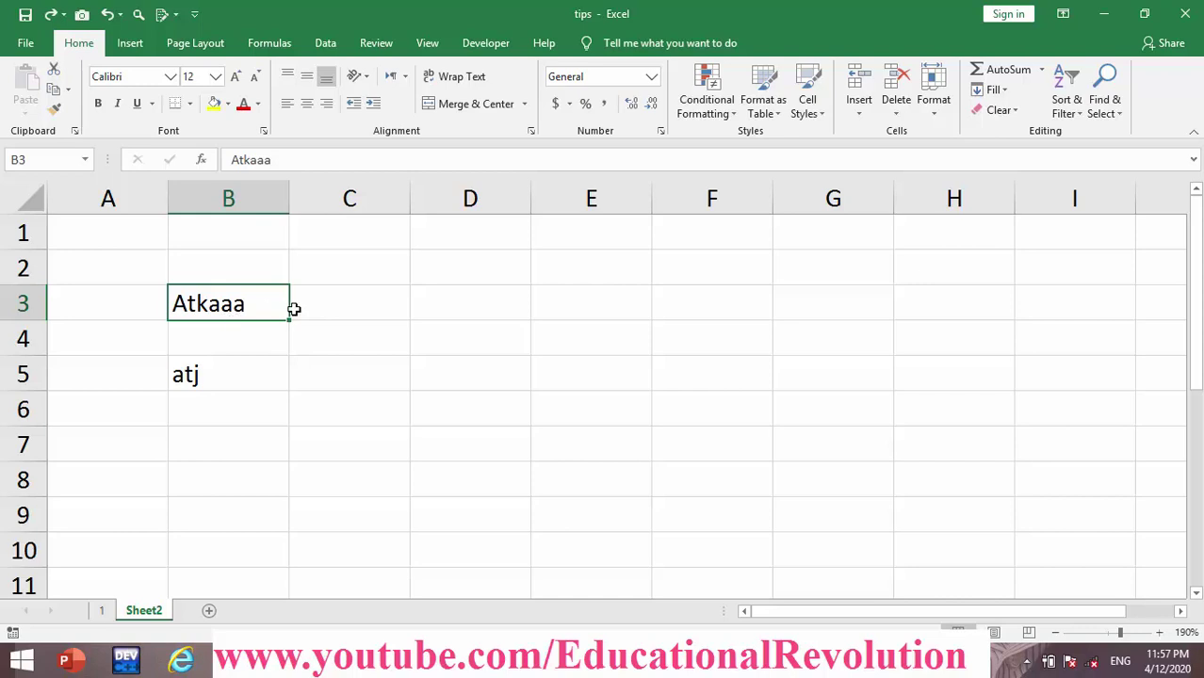
pyautogui.click(473, 370)
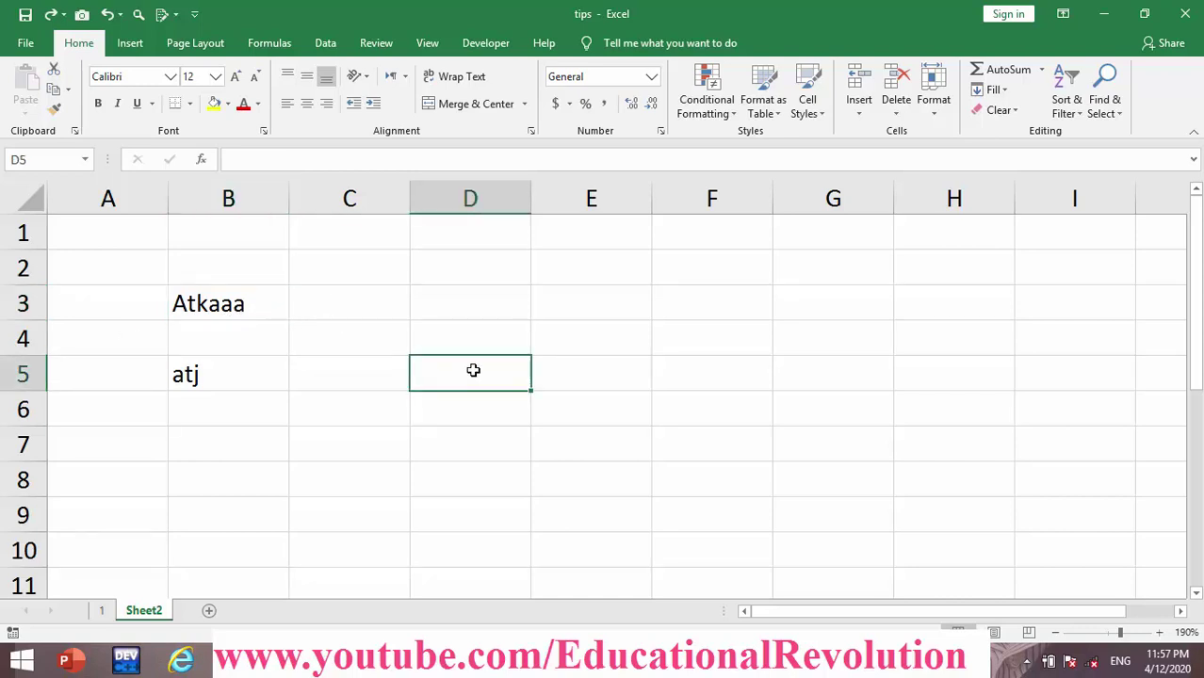
pyautogui.hotkey('ctrl', 'h')
pyautogui.moveTo(439, 146)
pyautogui.mouseDown()
pyautogui.moveTo(537, 191)
pyautogui.moveTo(614, 207)
pyautogui.mouseUp()
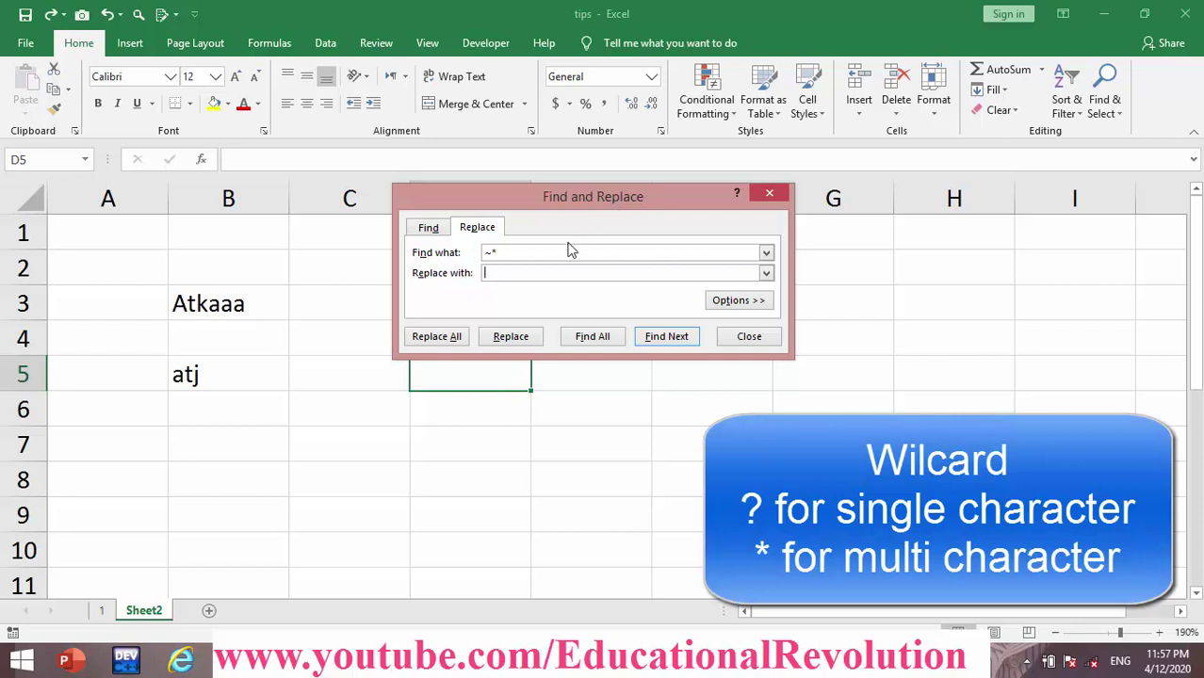
# - Replace t? with nothing, making 2 replacements that leave Aaaa and a
pyautogui.click(541, 255)
pyautogui.write('k')
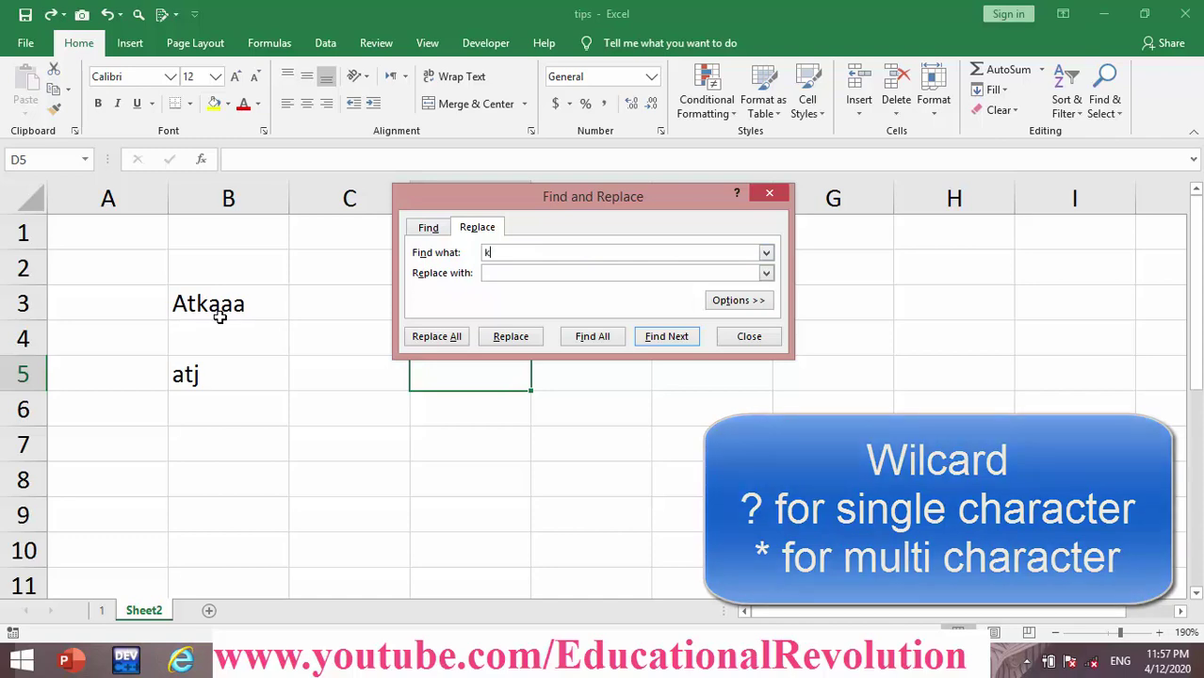
pyautogui.write('?')
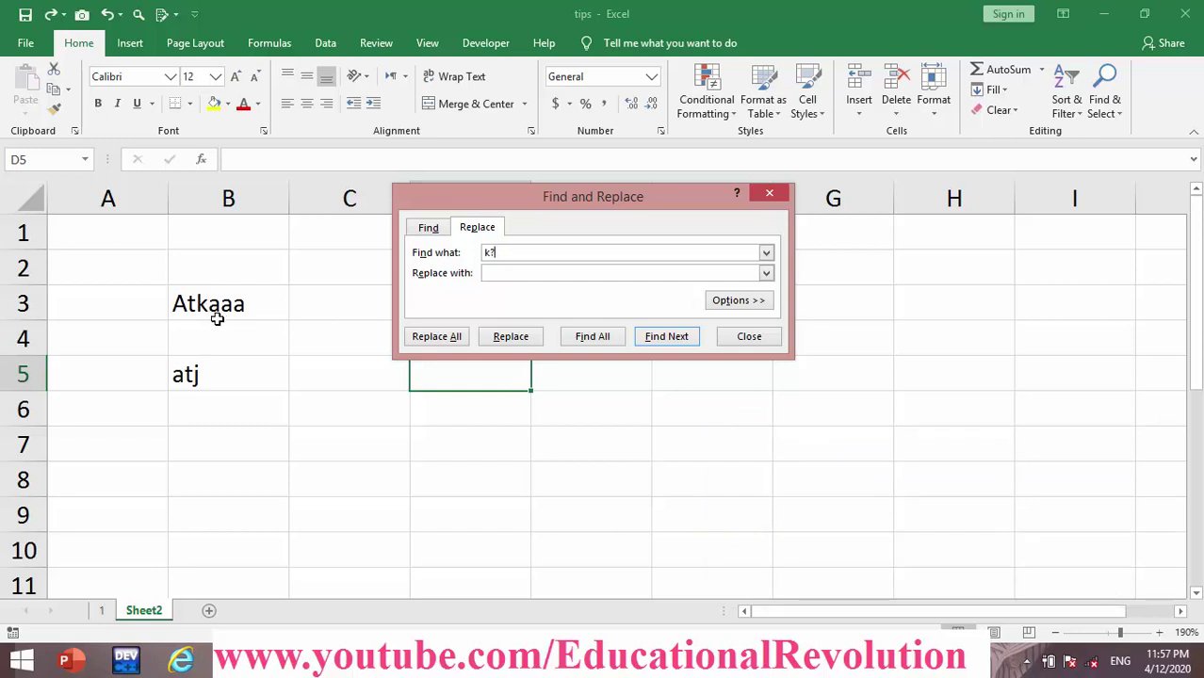
pyautogui.press('BackSpace')
pyautogui.press('BackSpace')
pyautogui.write('t')
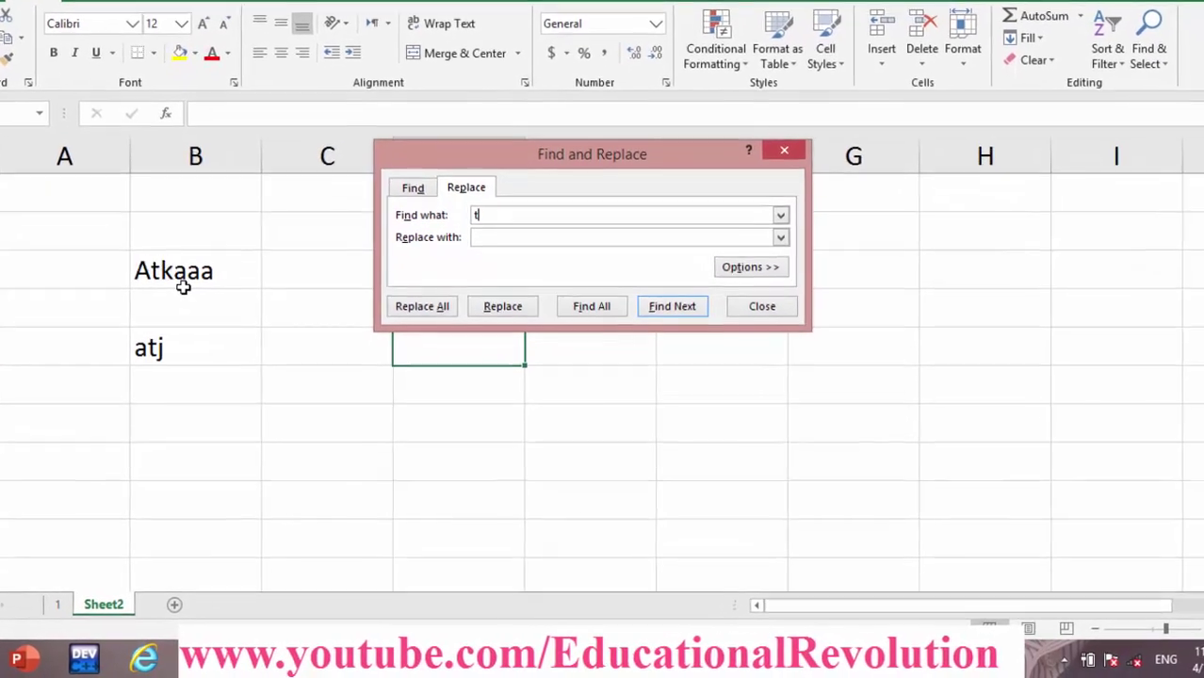
pyautogui.write('?')
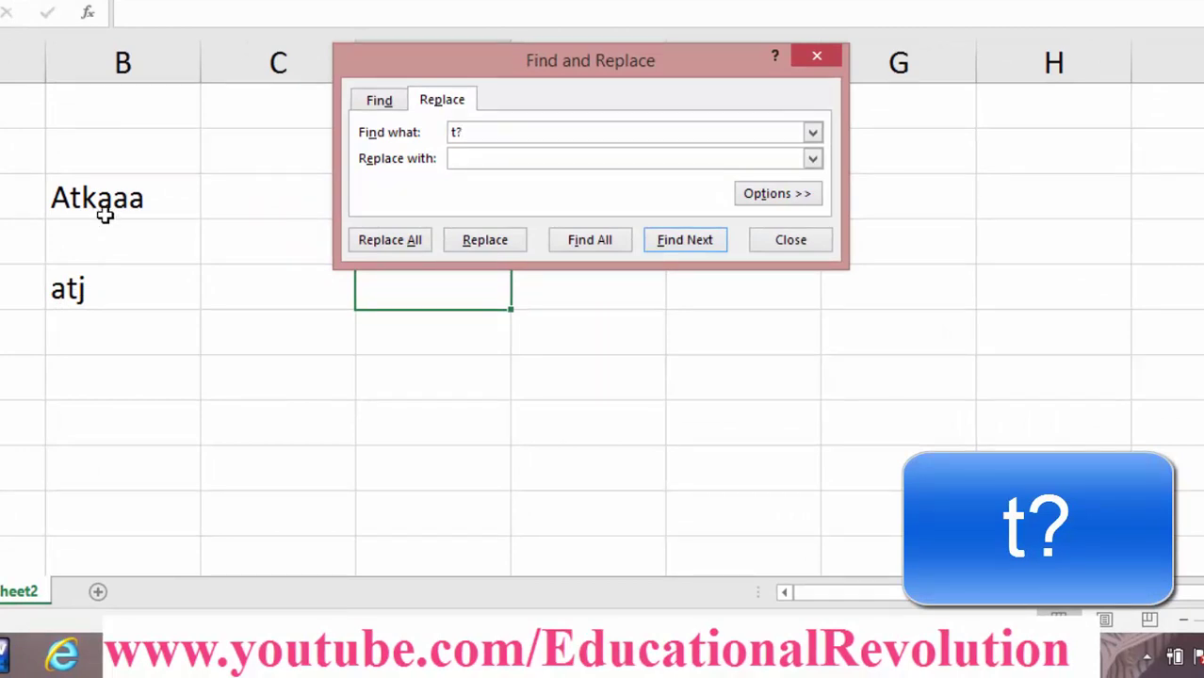
pyautogui.click(399, 243)
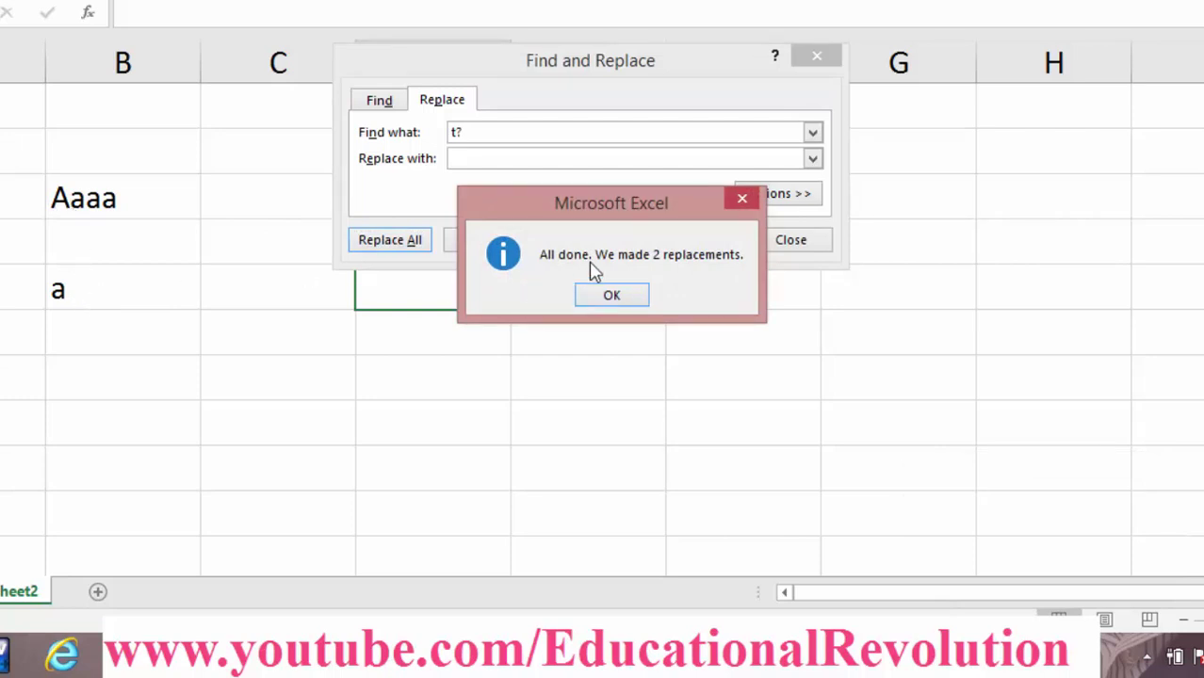
pyautogui.click(611, 297)
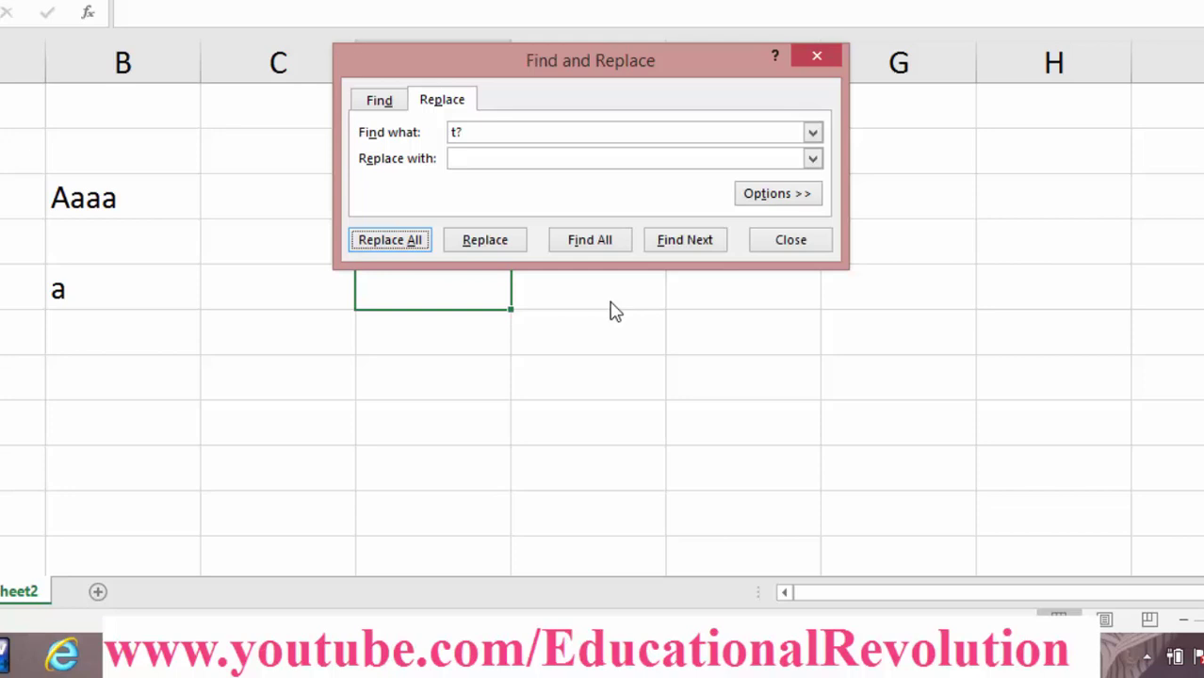
pyautogui.click(556, 134)
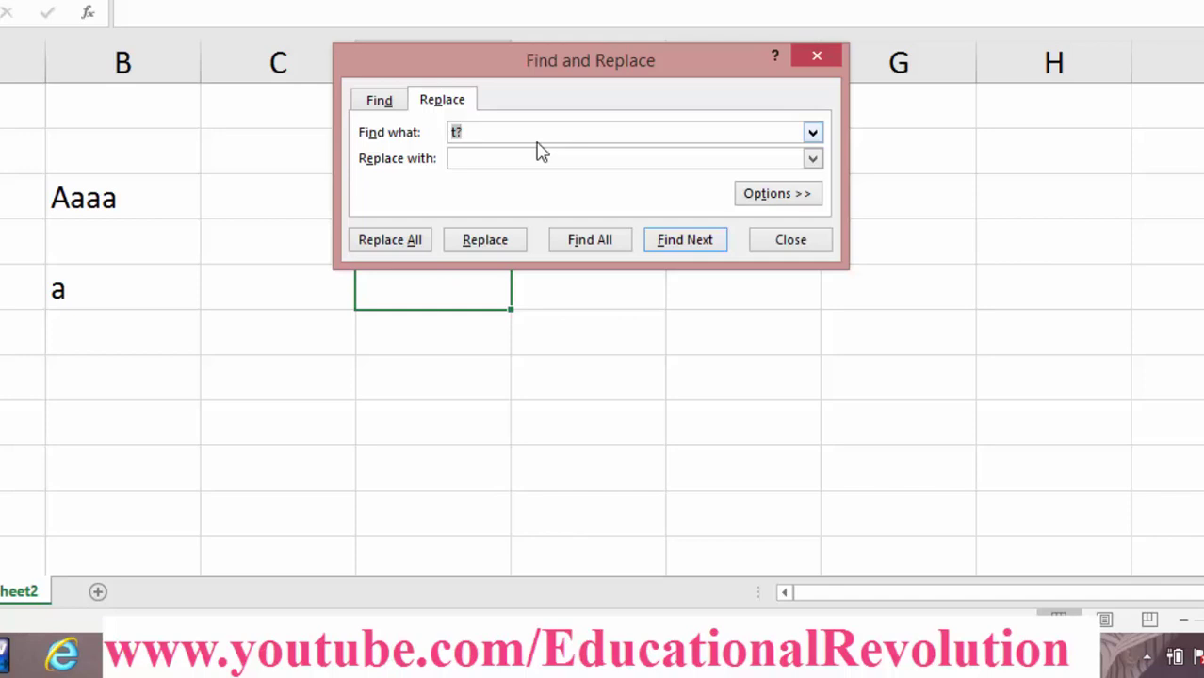
# - Undo the t? replacement, then replace k* with nothing, cutting Atkaaa to At
pyautogui.click(203, 254)
pyautogui.hotkey('ctrl', 'z')
pyautogui.hotkey('ctrl', 'z')
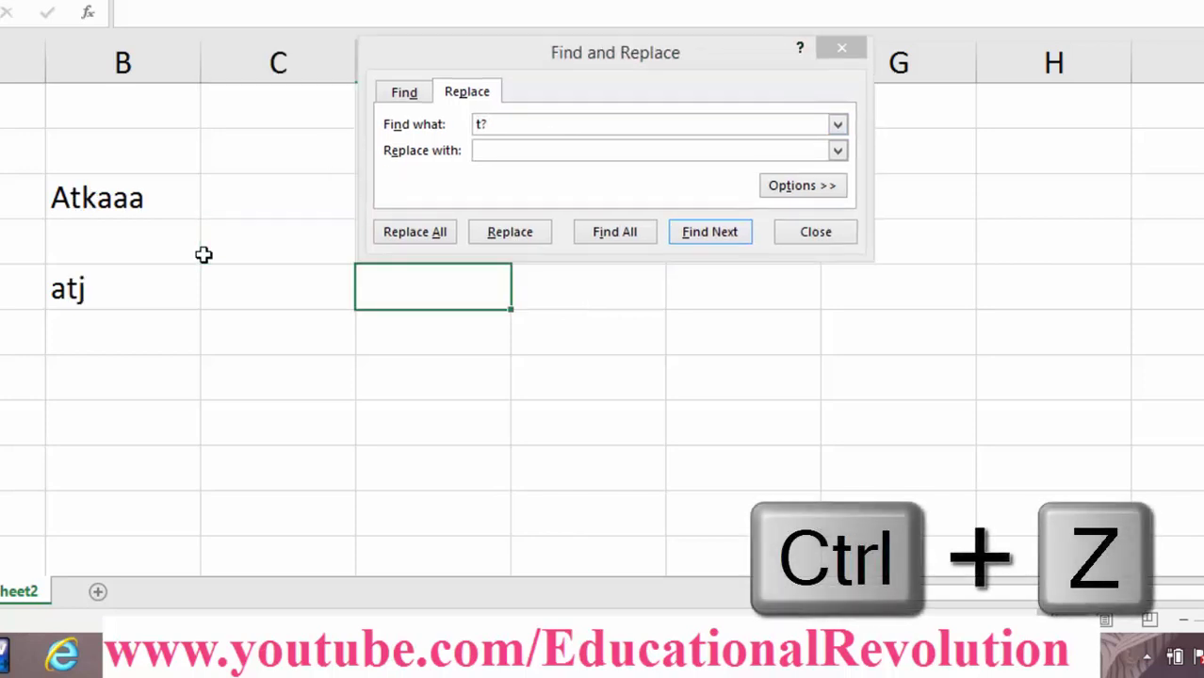
pyautogui.click(496, 125)
pyautogui.press('BackSpace')
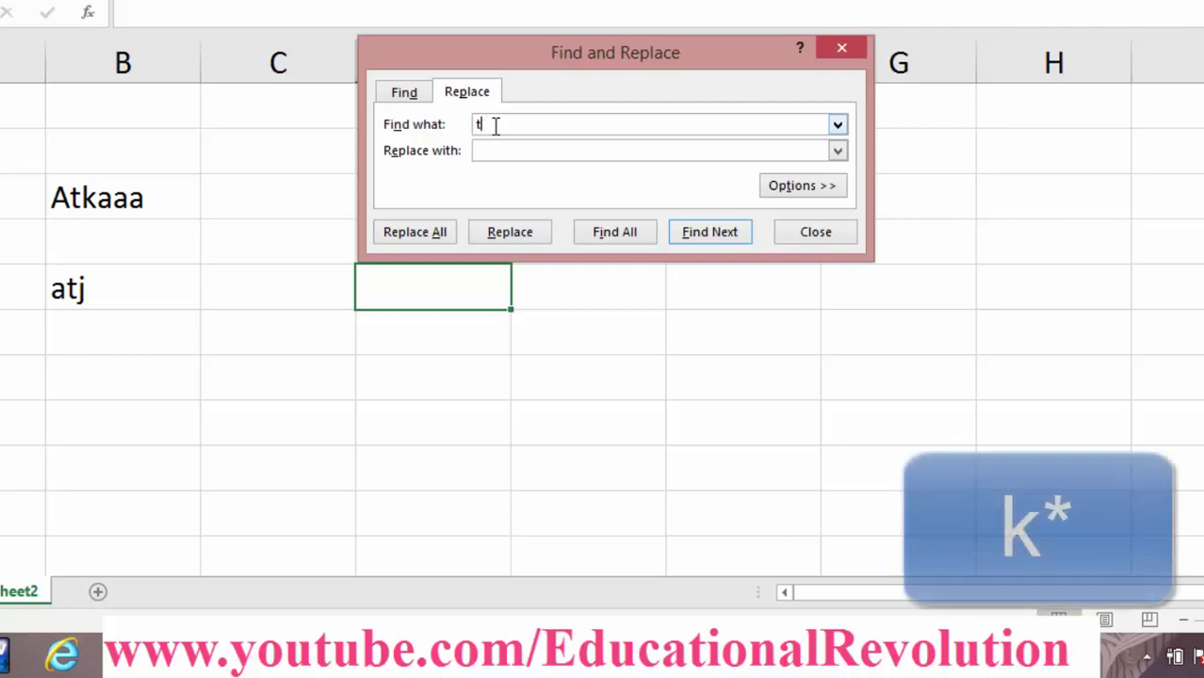
pyautogui.press('BackSpace')
pyautogui.write('k')
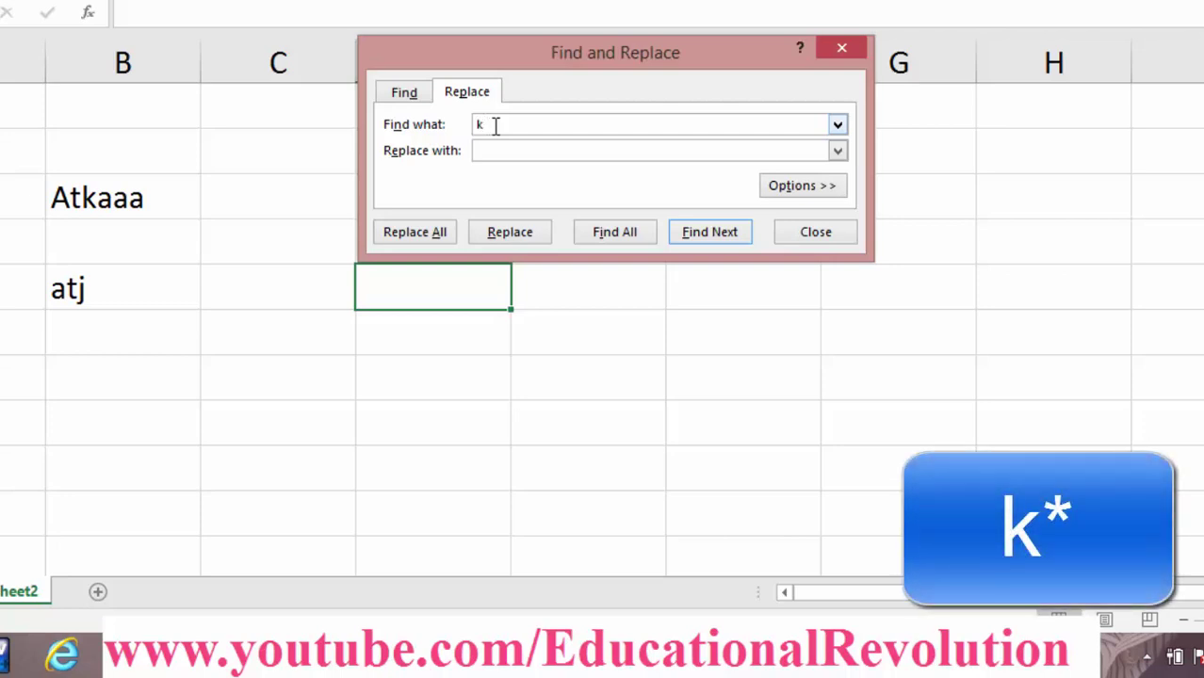
pyautogui.write('*')
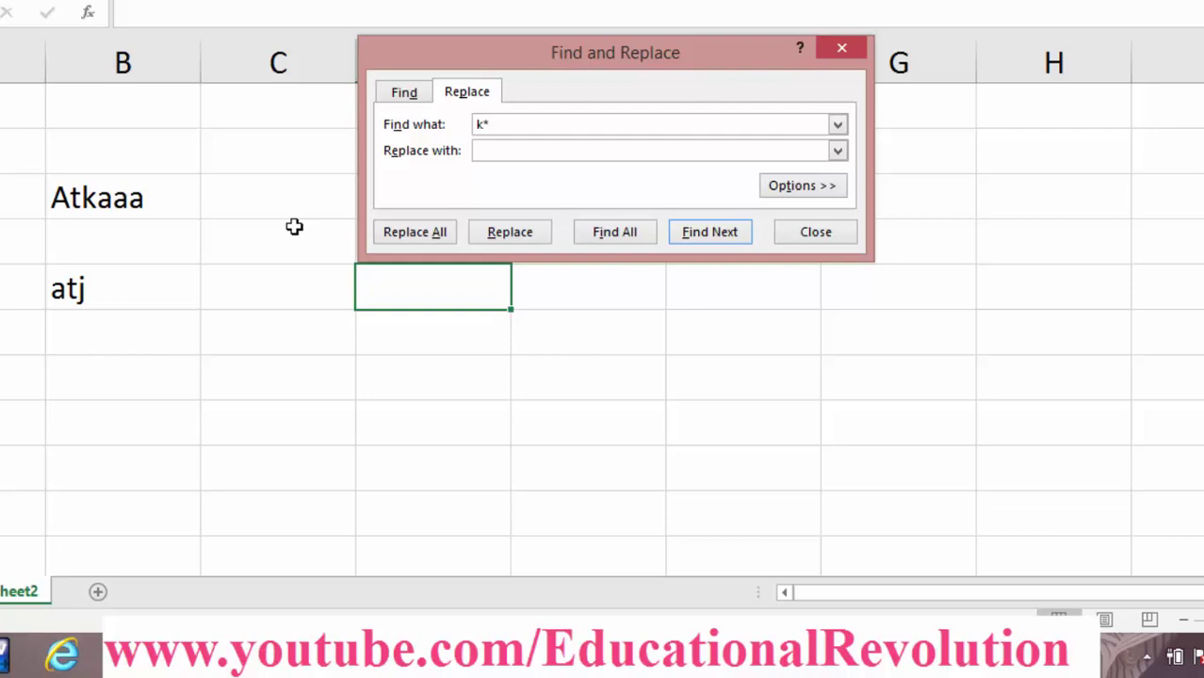
pyautogui.click(405, 235)
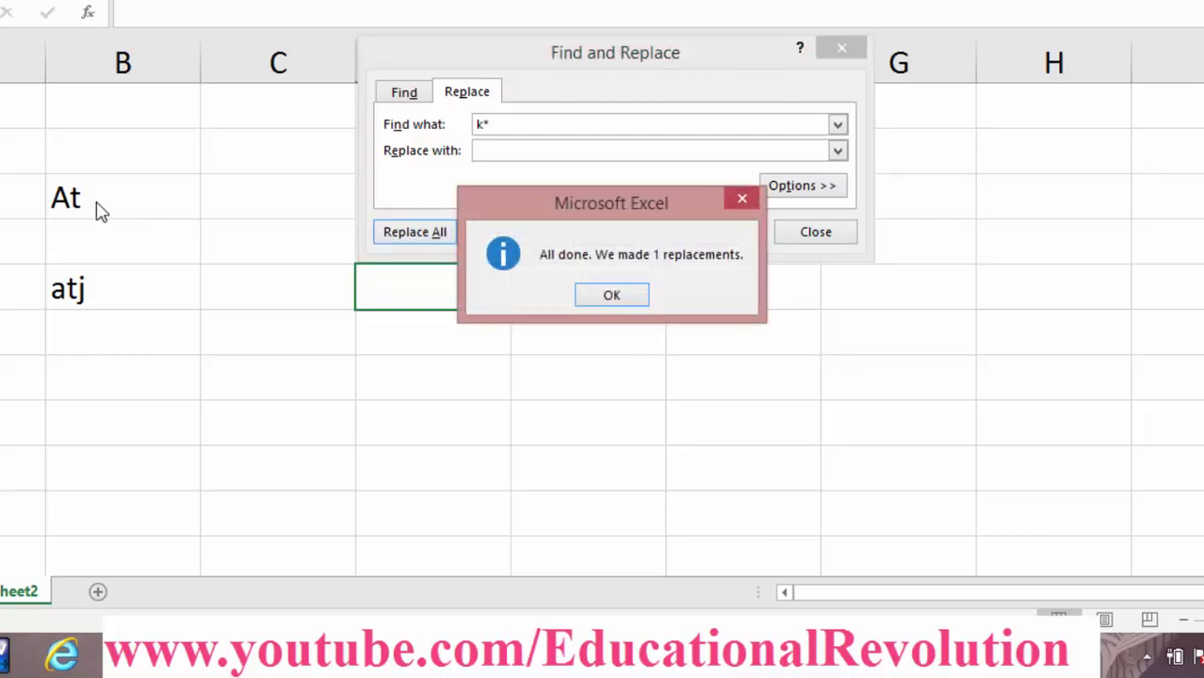
pyautogui.click(616, 298)
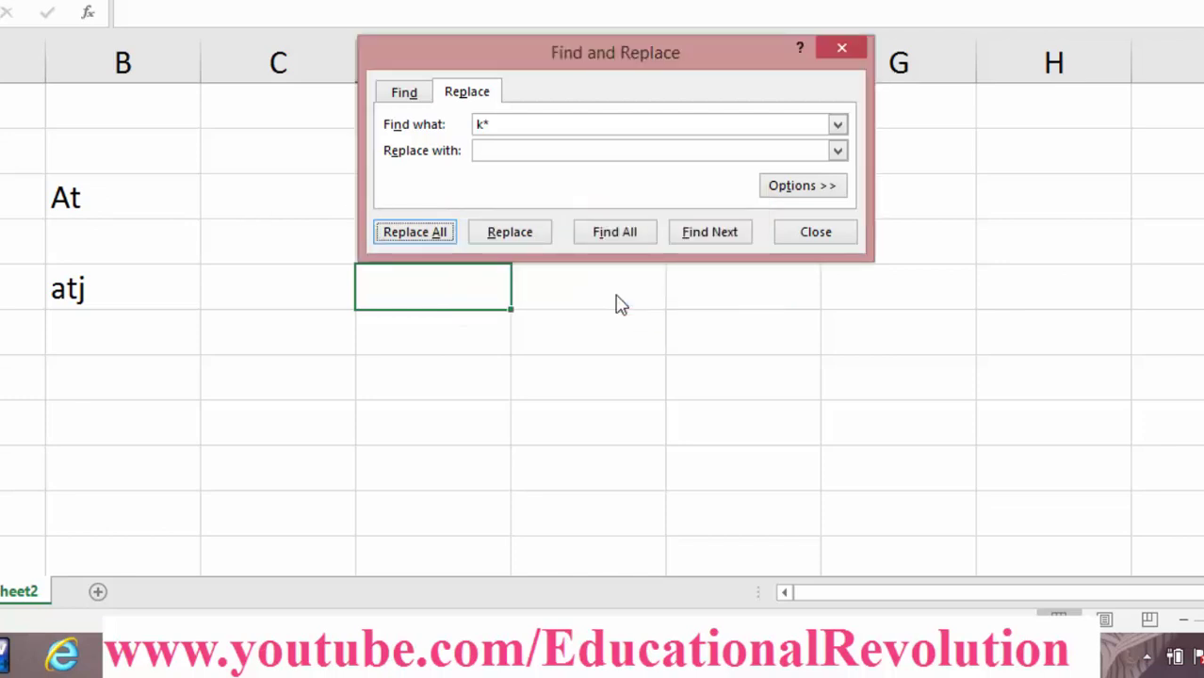